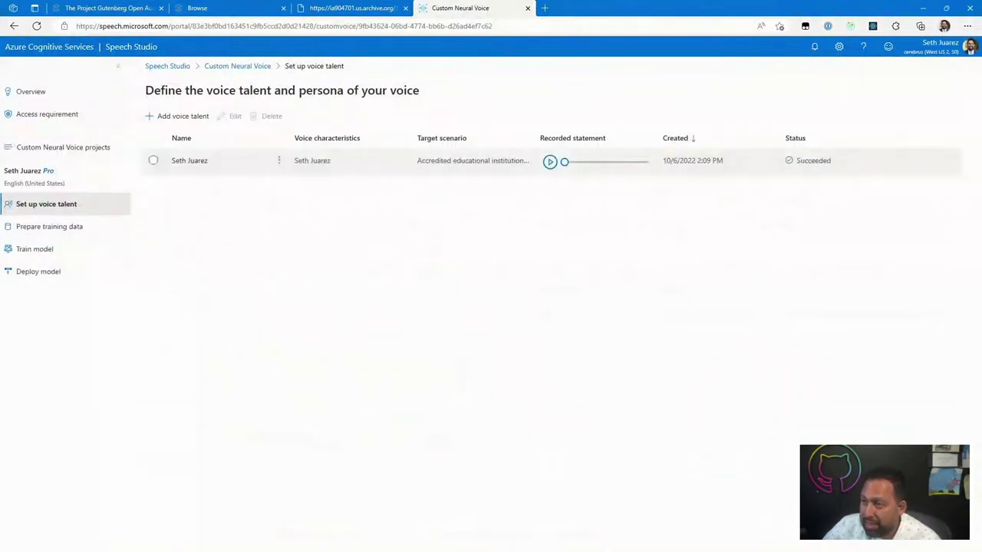
Play the voice talent's recorded statement and open the voice dataset in the project's training data.
left_click(550, 161)
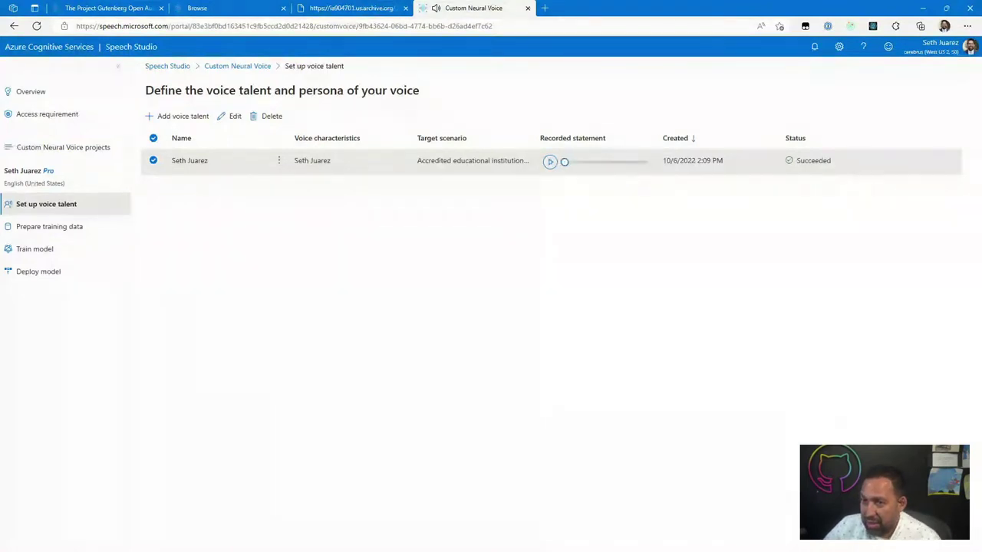
left_click(49, 227)
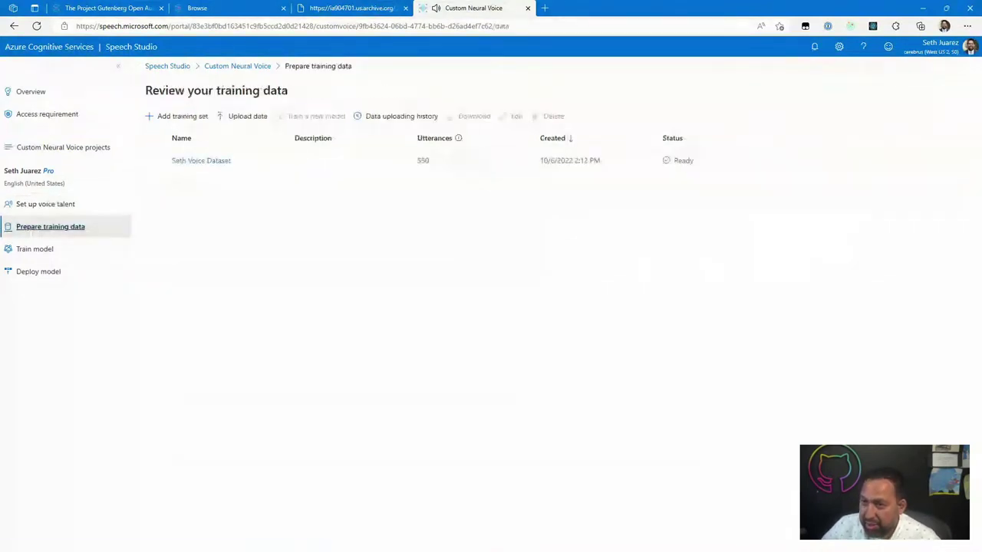
left_click(201, 160)
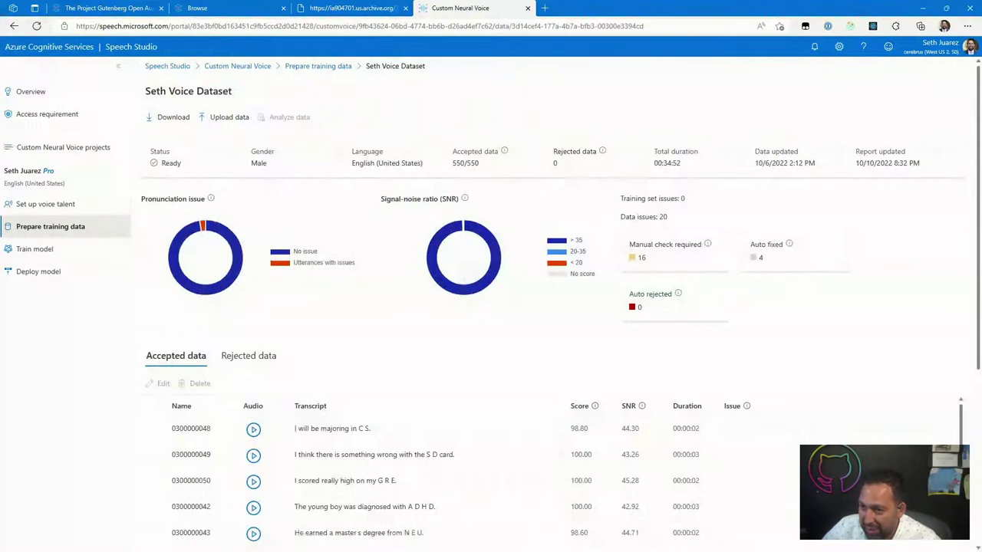
Play the accepted utterances "I will be majoring in C S." and "I want to exchange G B P for U S D.".
scroll(468, 299, "down", 2)
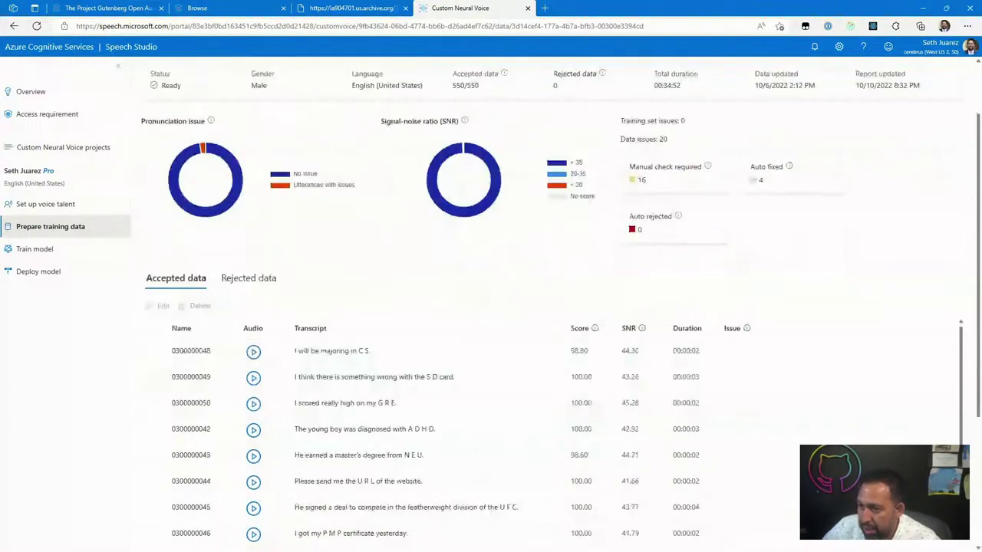
left_click(253, 281)
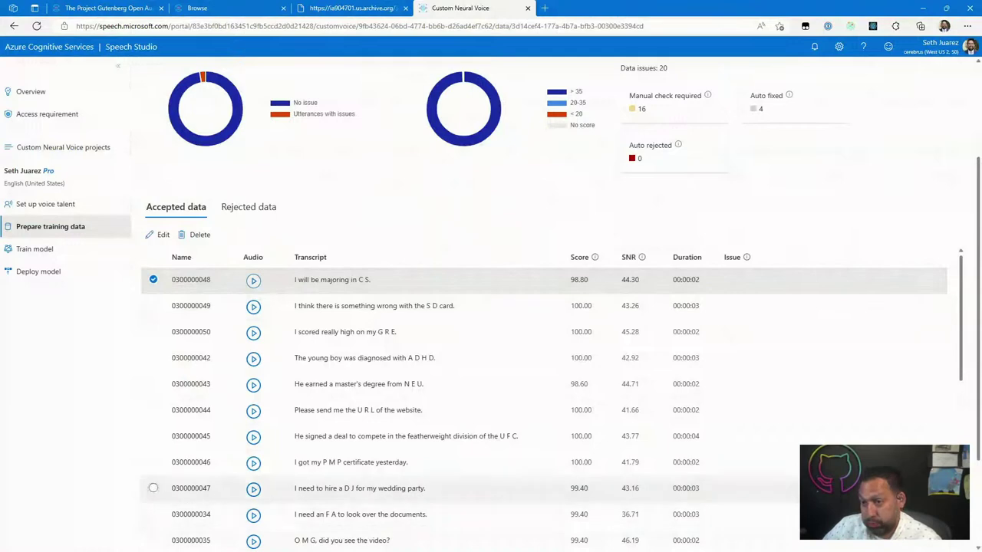
scroll(460, 460, "down", 10)
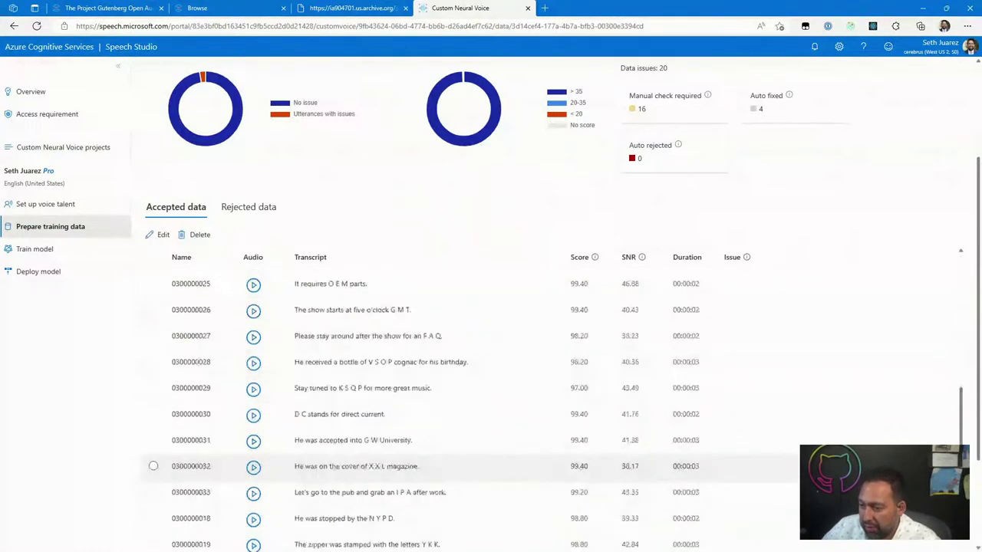
scroll(461, 460, "down", 6)
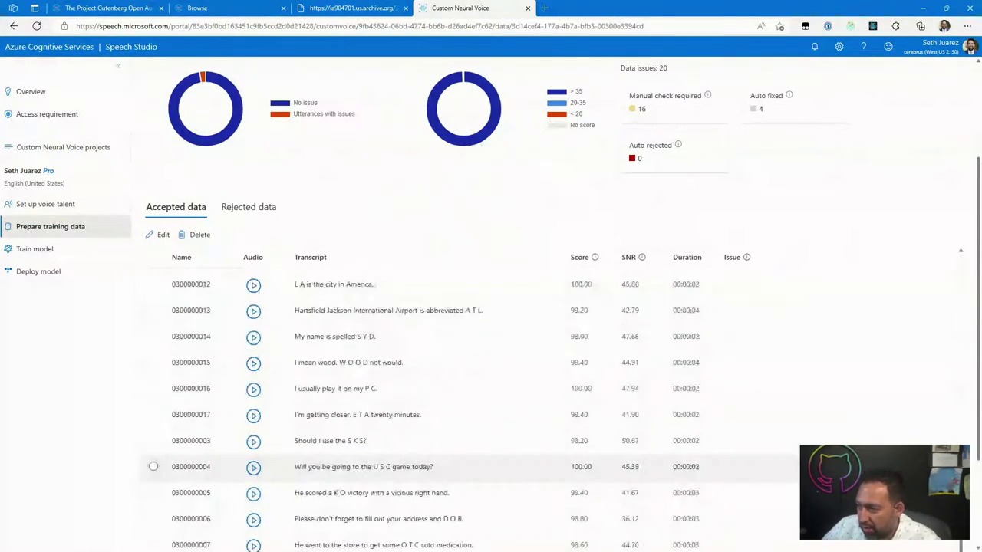
scroll(460, 460, "up", 5)
scroll(461, 441, "down", 2)
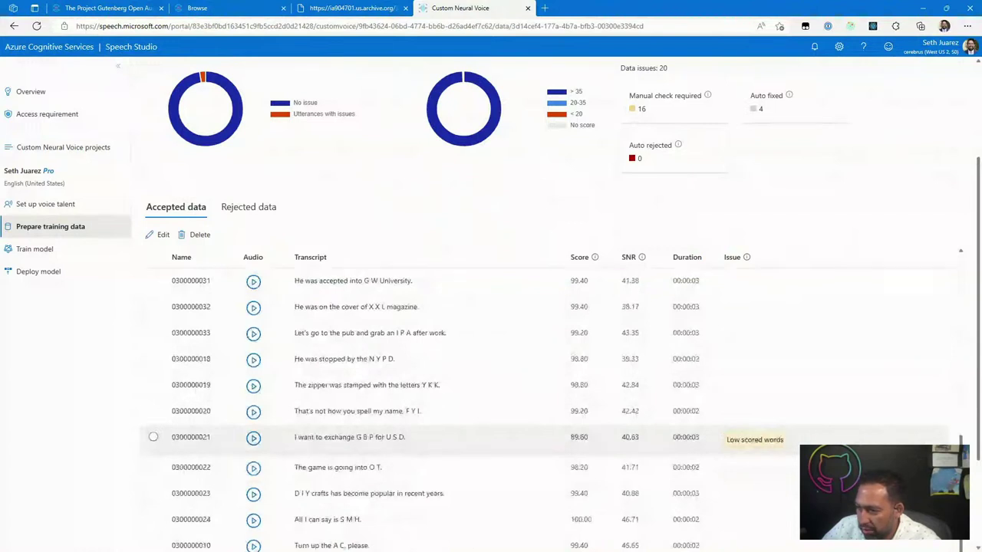
left_click(254, 438)
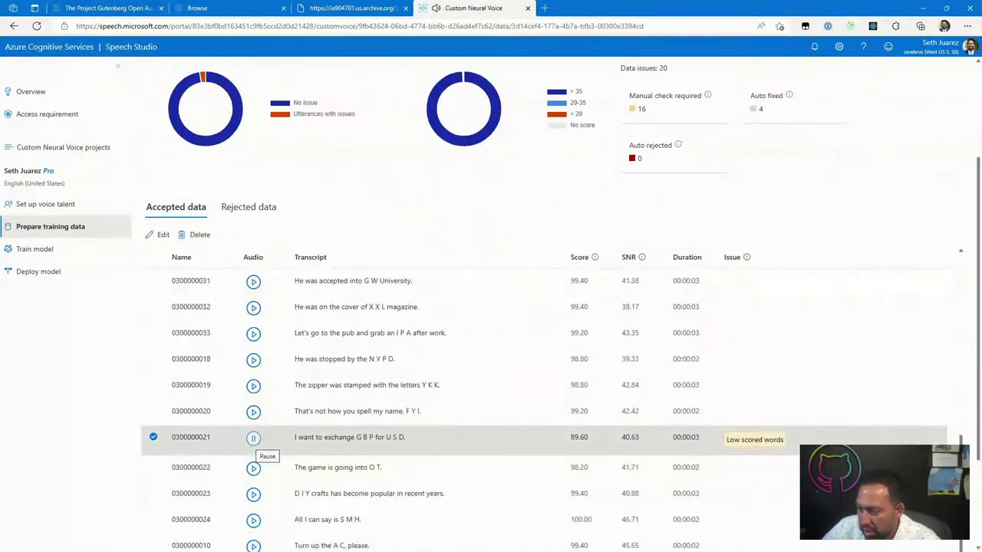
scroll(253, 438, "down", 4)
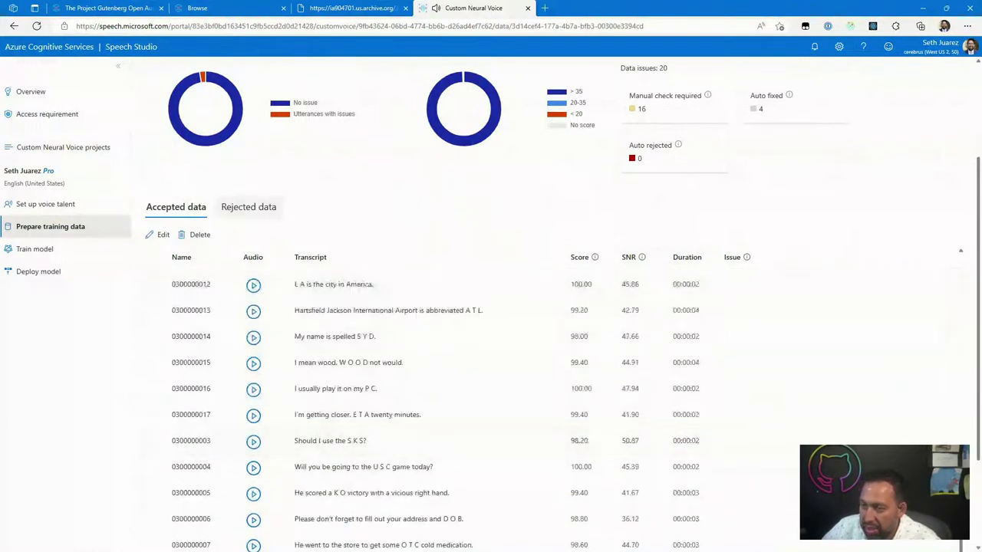
Check the dataset's rejected data and return to its accepted data.
left_click(247, 207)
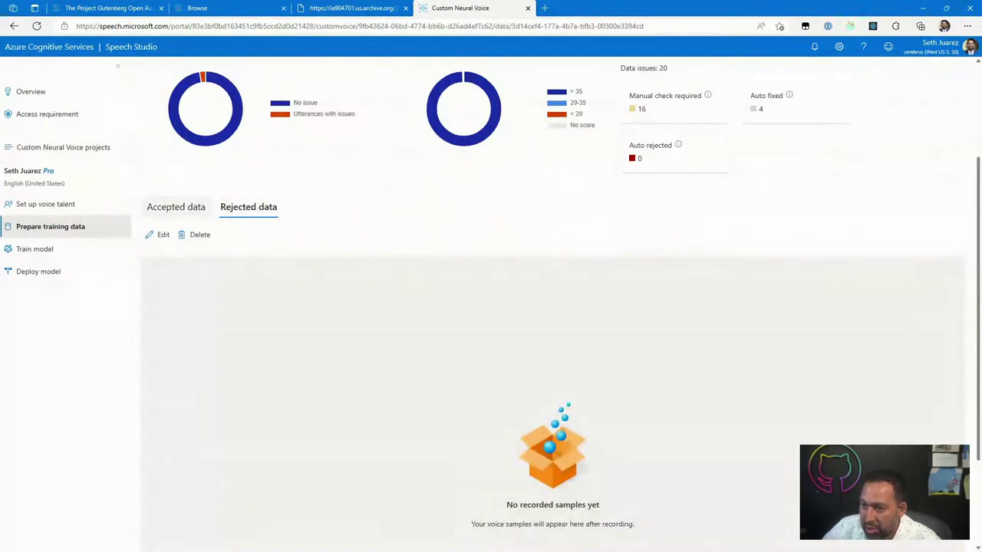
left_click(175, 207)
Open the trained English (United States) voice model and play its test sample about setting the call forwarding number.
left_click(34, 249)
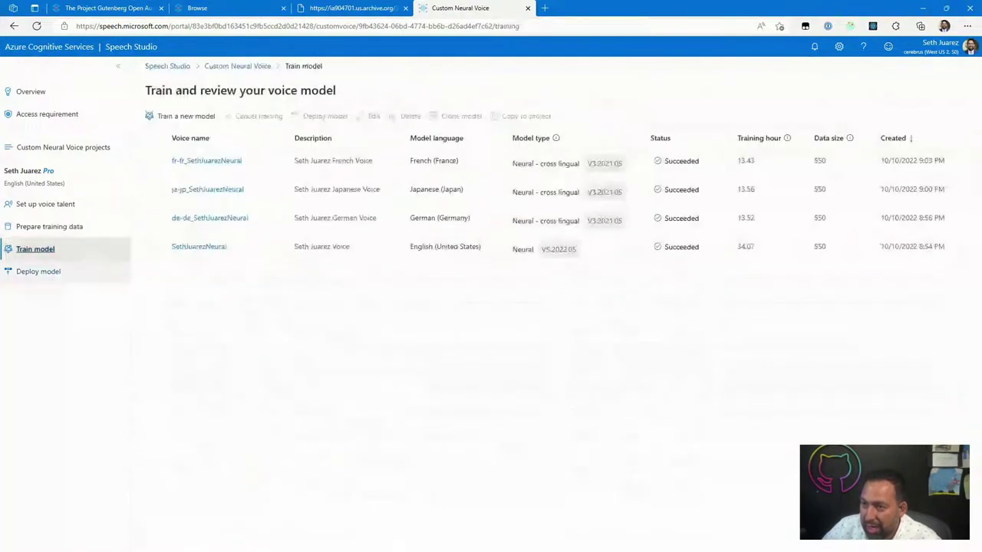
left_click(199, 246)
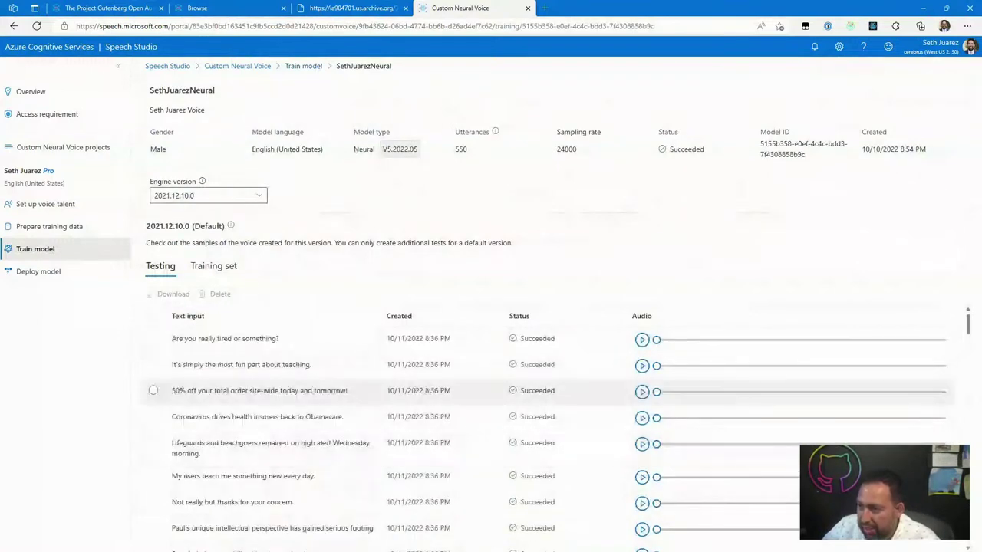
scroll(384, 390, "down", 1)
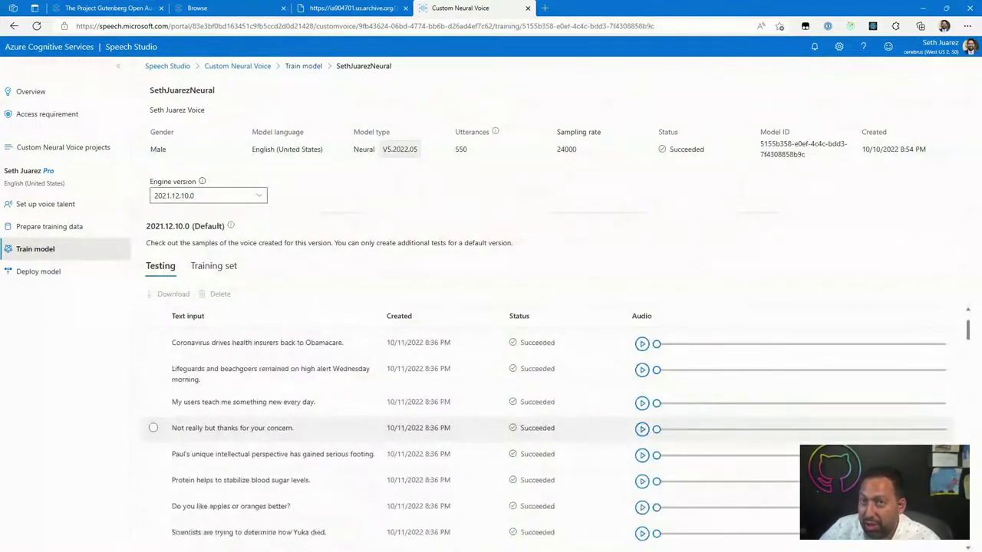
scroll(384, 414, "down", 2)
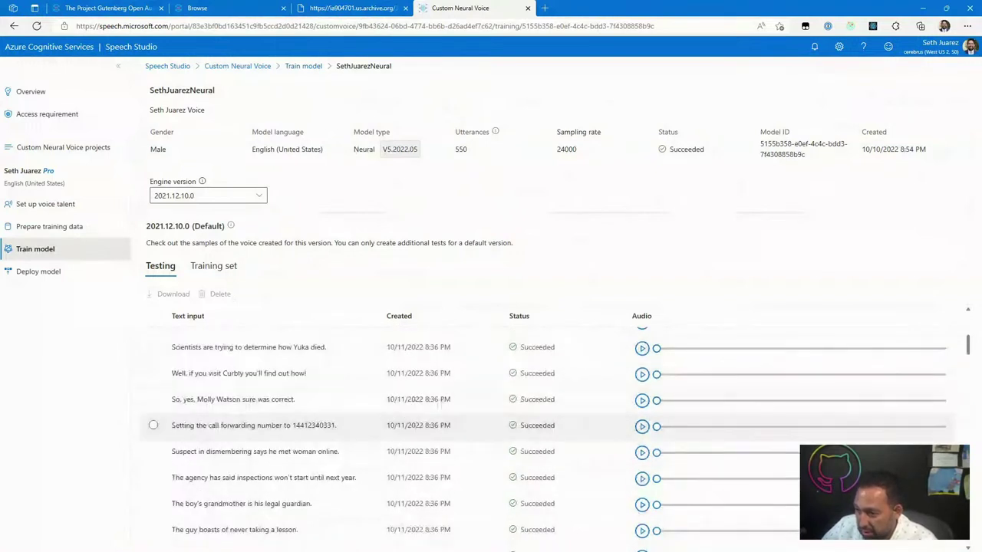
left_click(642, 426)
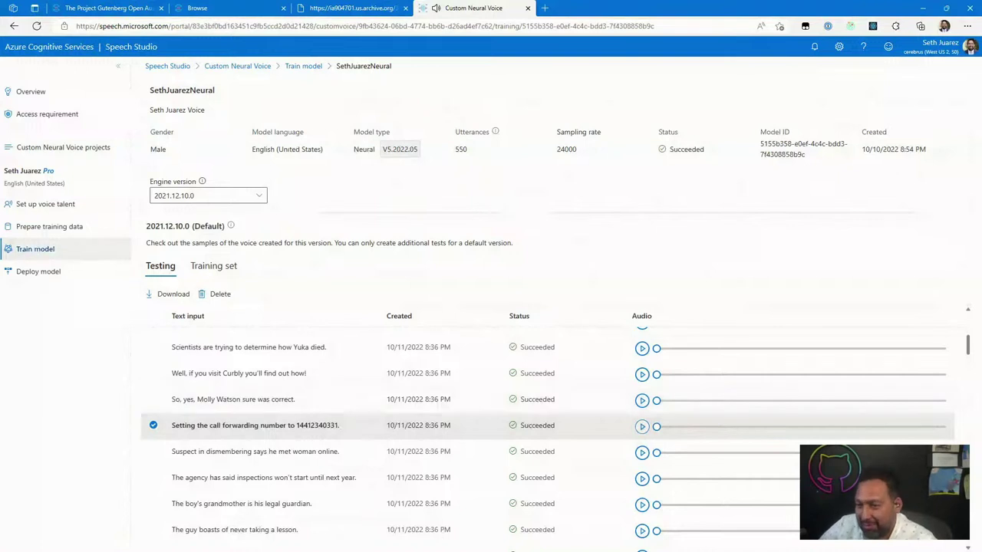
Open the French (France) voice model and play the test sample "L'Asie-Pacifique est la zone la plus sujette aux catastrophes naturelles.".
left_click(36, 248)
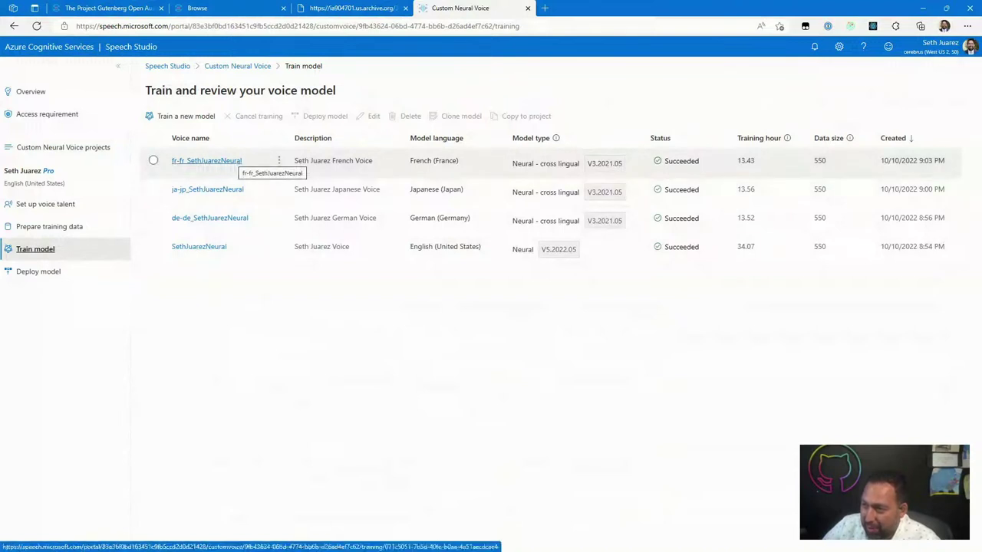
left_click(205, 161)
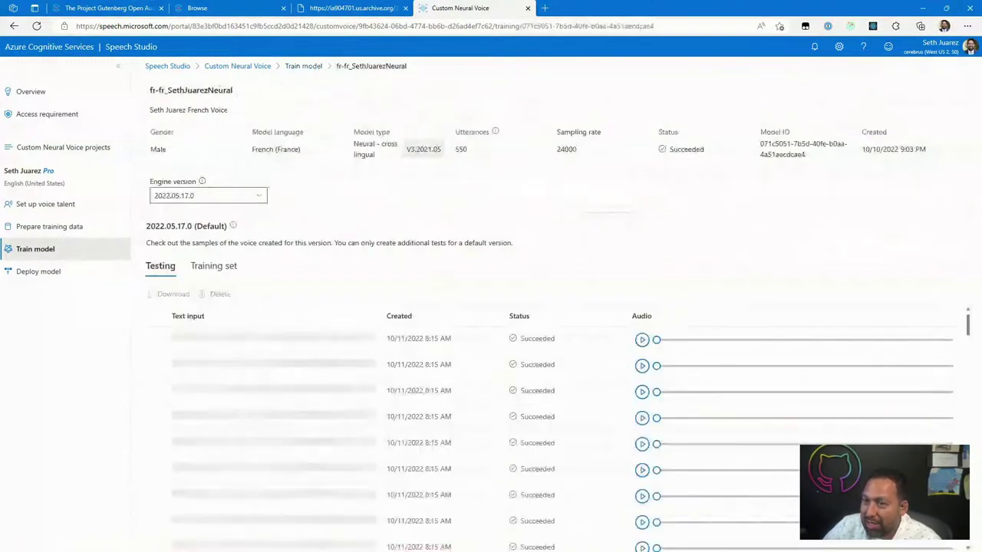
scroll(450, 376, "down", 2)
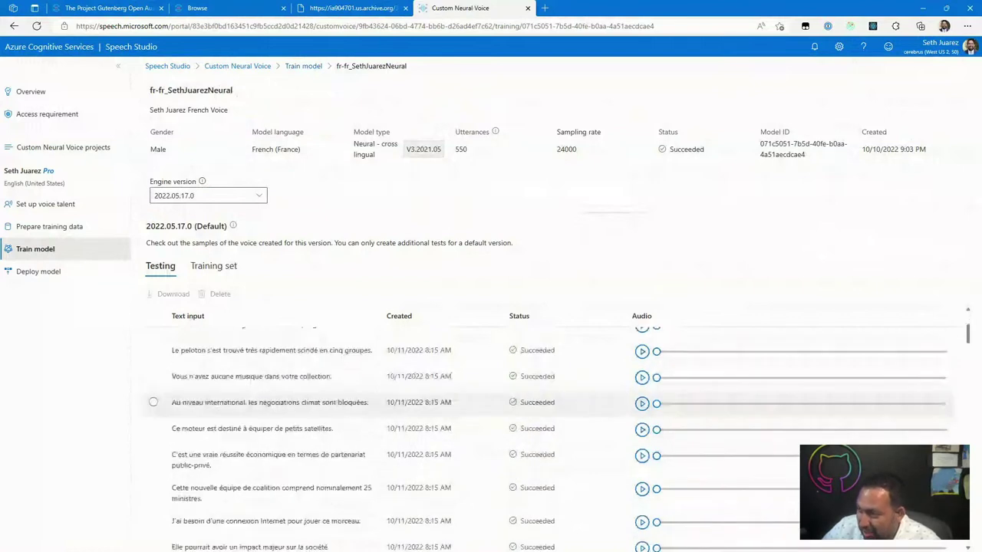
scroll(451, 376, "down", 3)
scroll(450, 418, "down", 2)
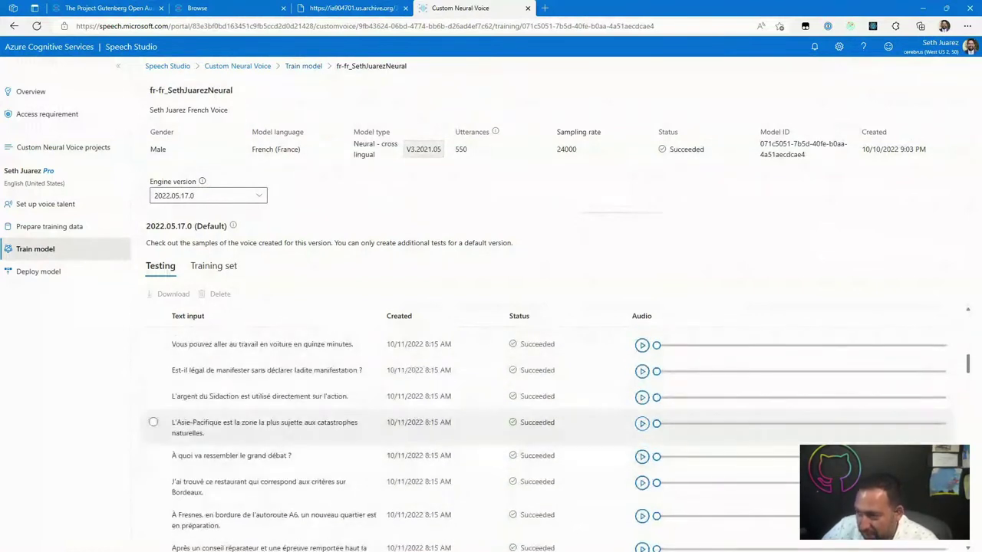
left_click(642, 423)
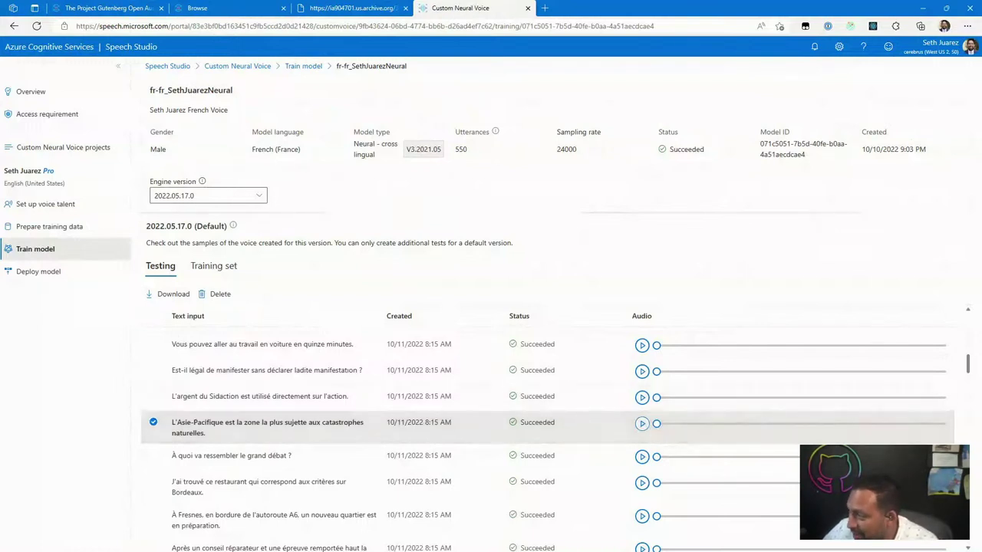
Play the French test sample that begins "Ce dernier provoque fièvres et diarrhées chez les animaux adultes".
scroll(460, 437, "down", 3)
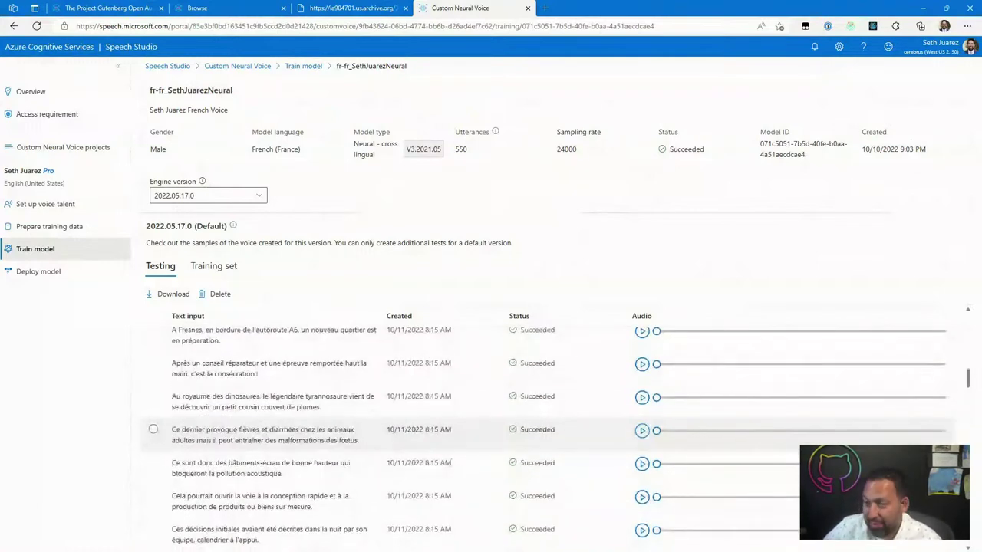
left_click(642, 433)
scroll(642, 430, "down", 1)
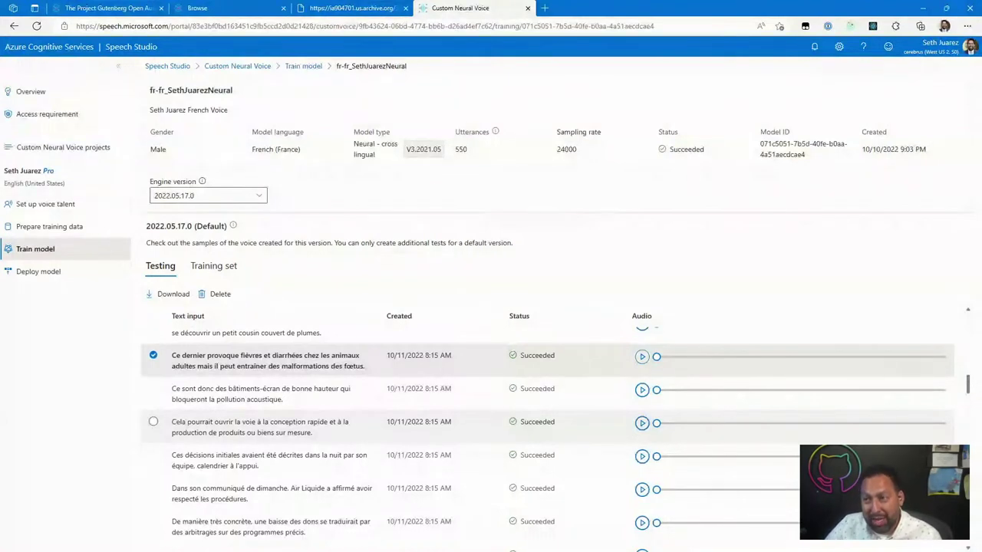
Open the German (Germany) voice model and play the test sample "Die kräftige Wirtschaftsentwicklung liefert beachtliche Impulse für die Branche.".
left_click(303, 66)
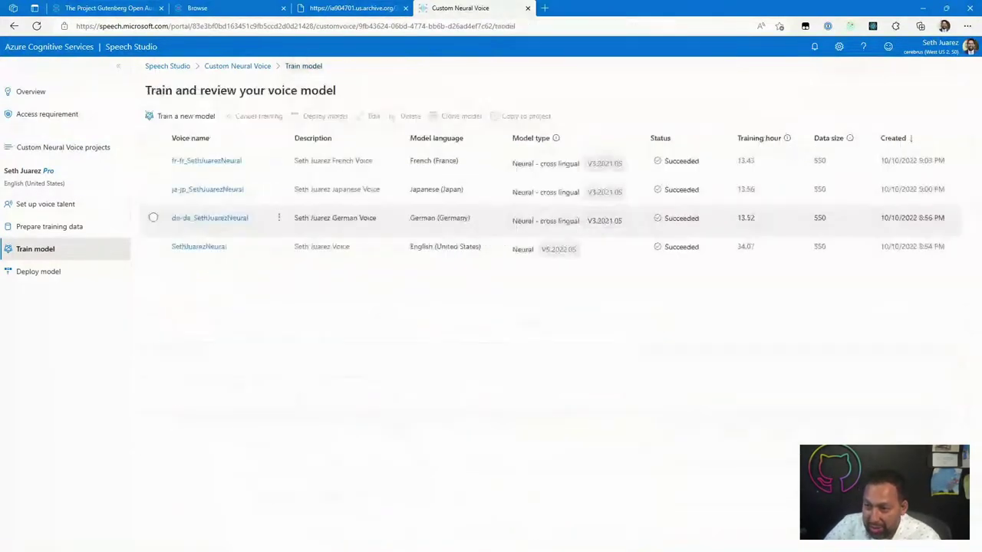
left_click(209, 218)
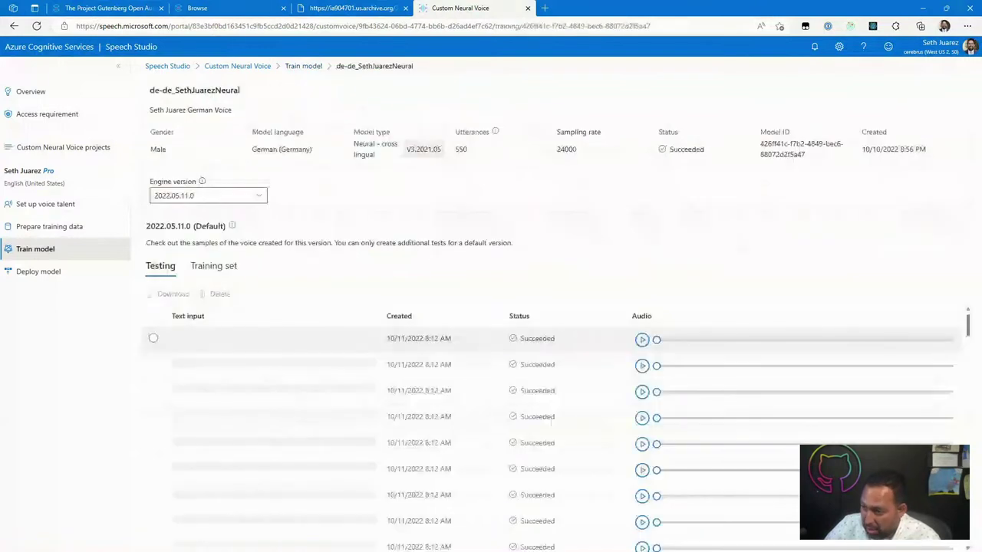
scroll(549, 430, "down", 1)
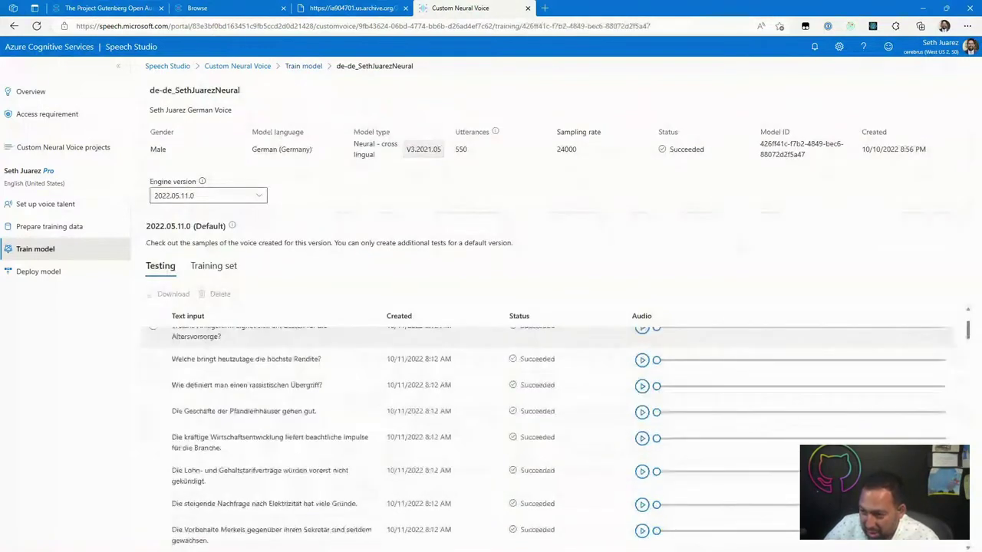
scroll(548, 422, "down", 1)
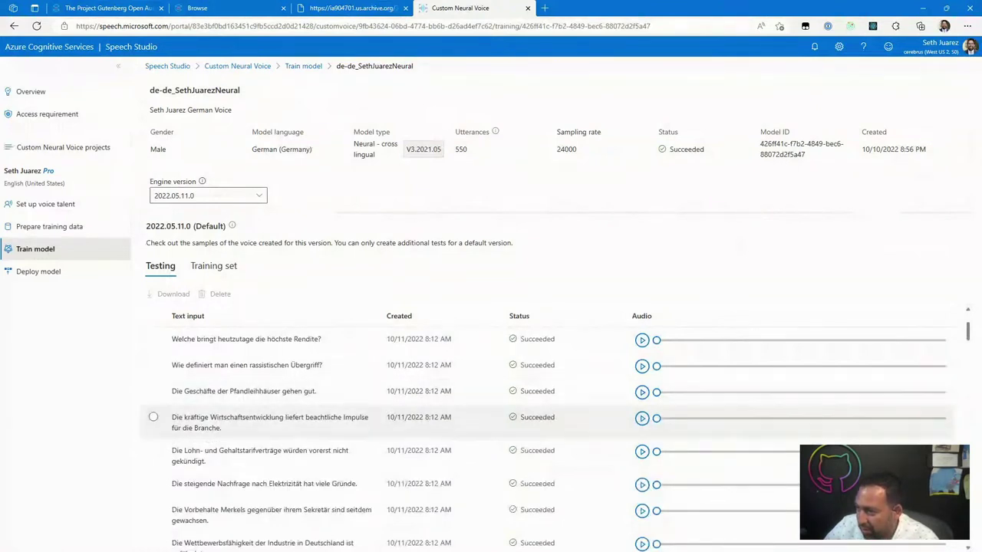
scroll(548, 430, "down", 1)
left_click(642, 381)
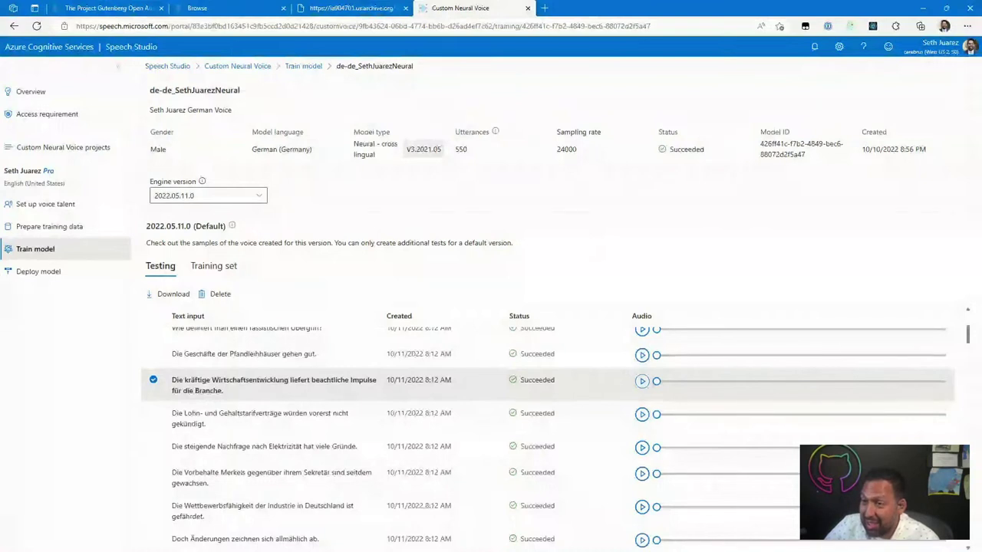
Open the Japanese (Japan) voice model and play its second test sample and "このレストランのランチの平均金額は1000円です。".
left_click(303, 66)
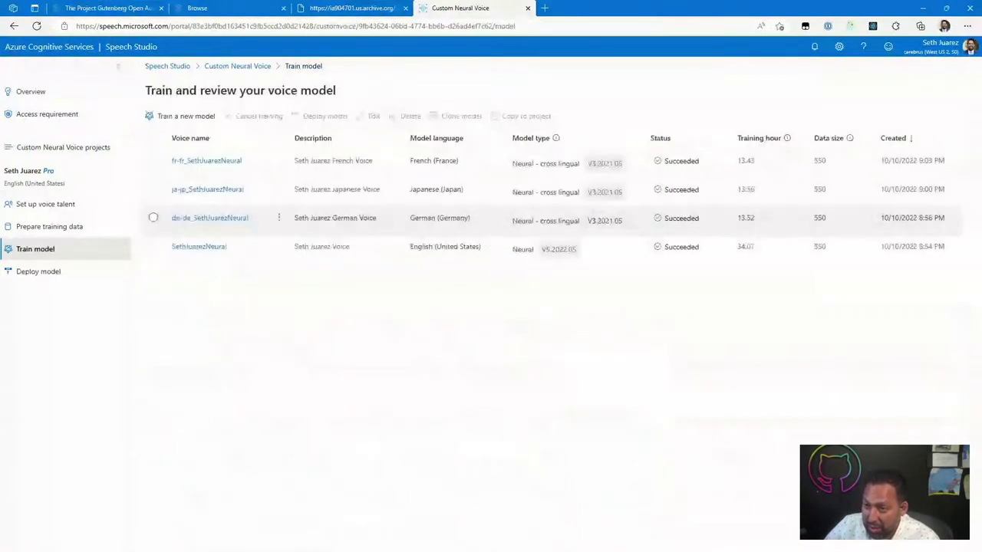
left_click(208, 188)
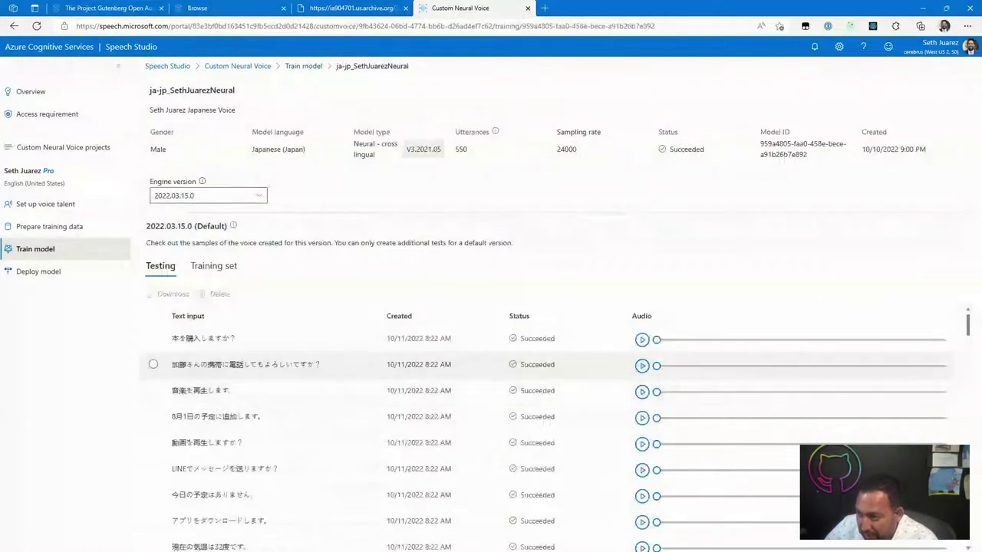
left_click(642, 366)
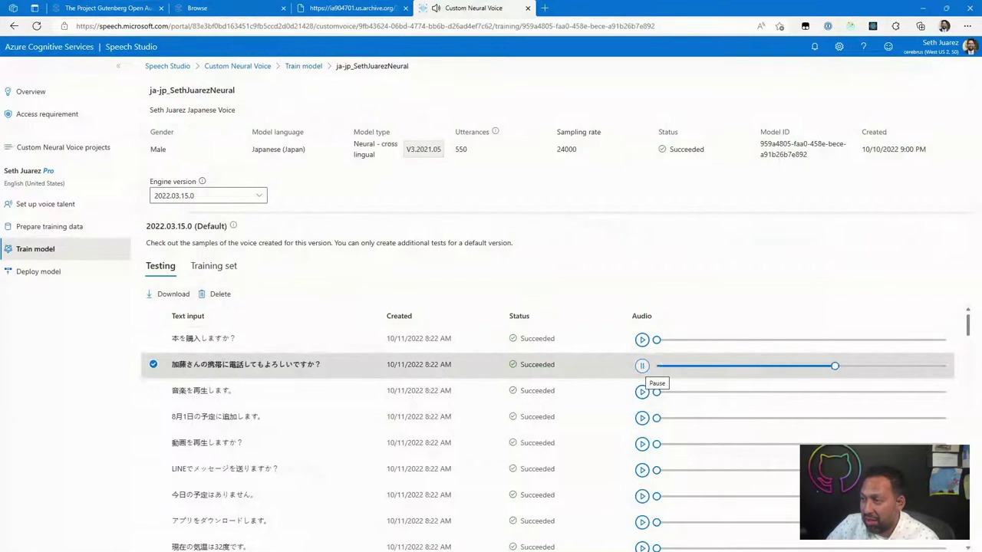
scroll(643, 366, "down", 5)
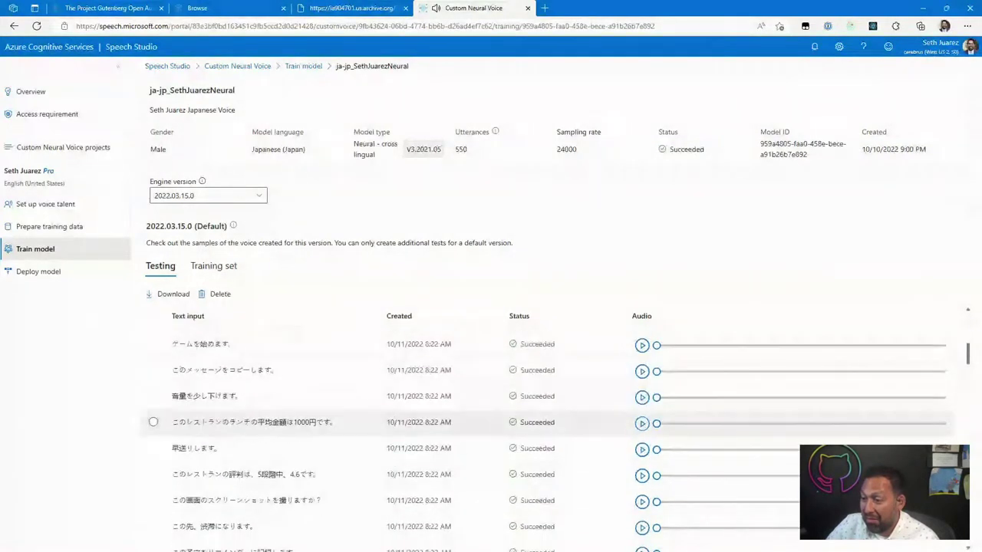
left_click(643, 424)
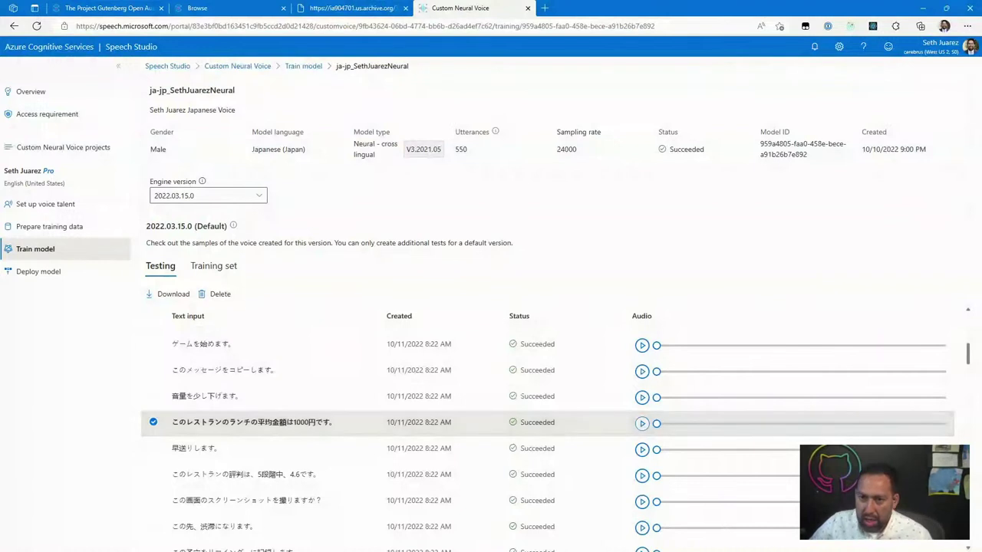
Revisit the project's voice talent setup and its list of training data.
left_click(46, 204)
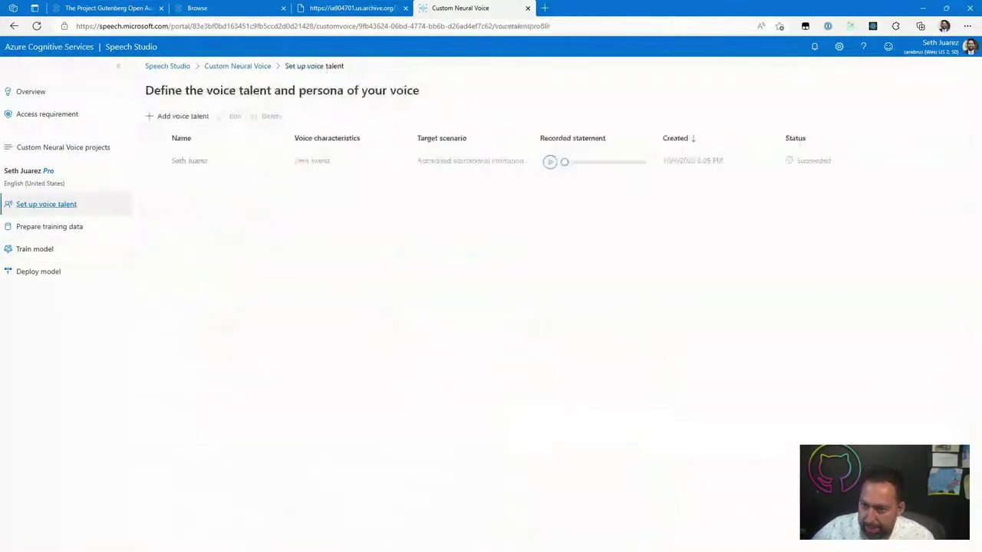
left_click(49, 226)
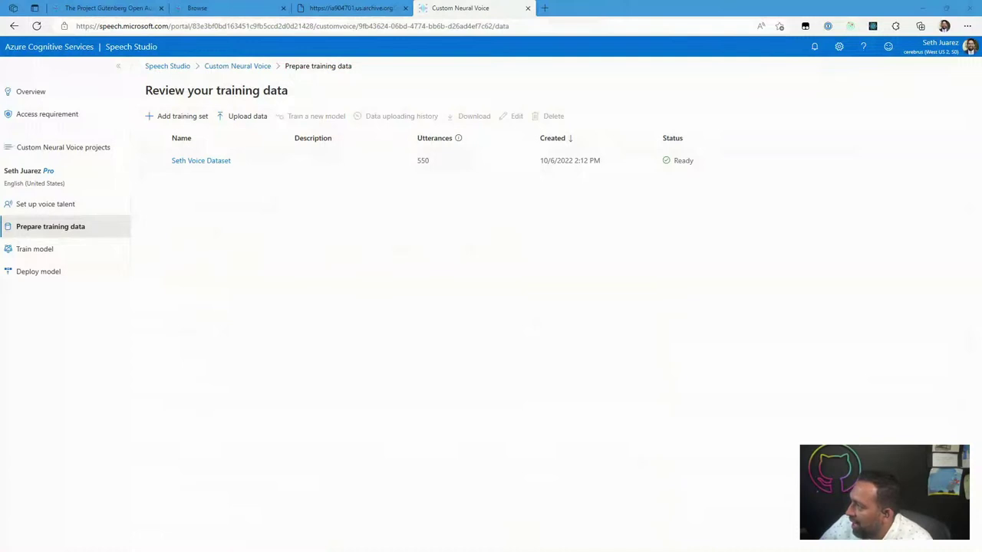
Switch to Visual Studio Code with the roshambo project and widen the file explorer beside train.tsx.
key("alt+Tab")
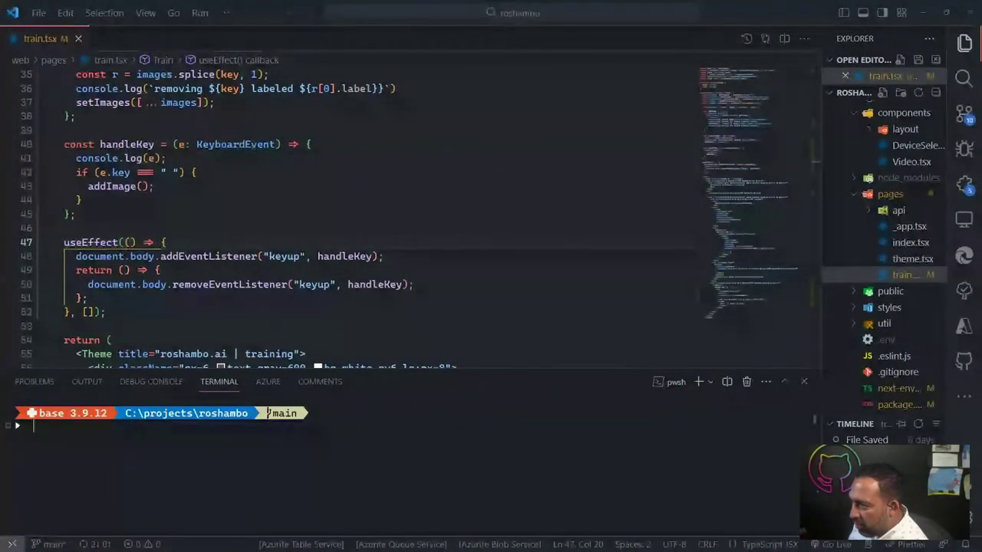
left_click_drag(821, 323, 726, 323)
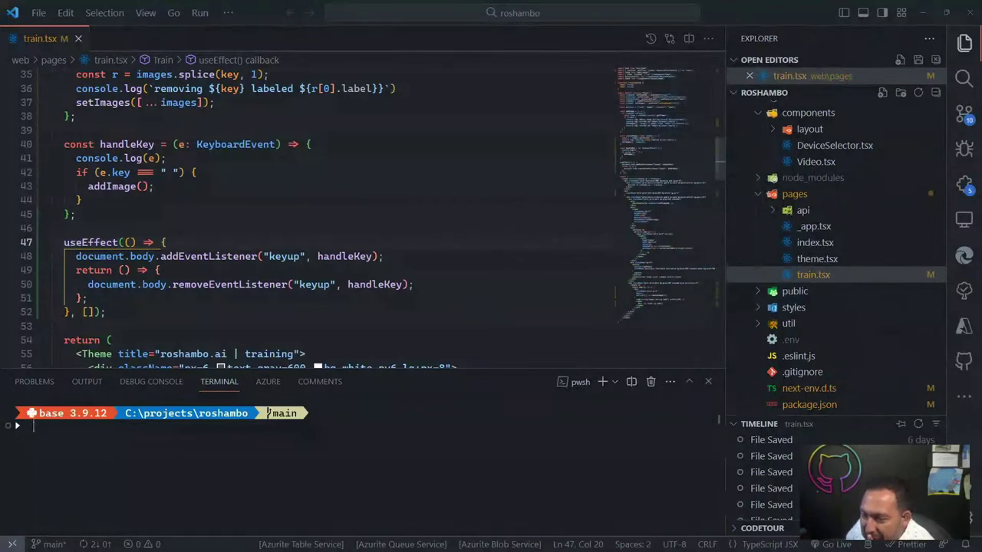
mouse_move(208, 256)
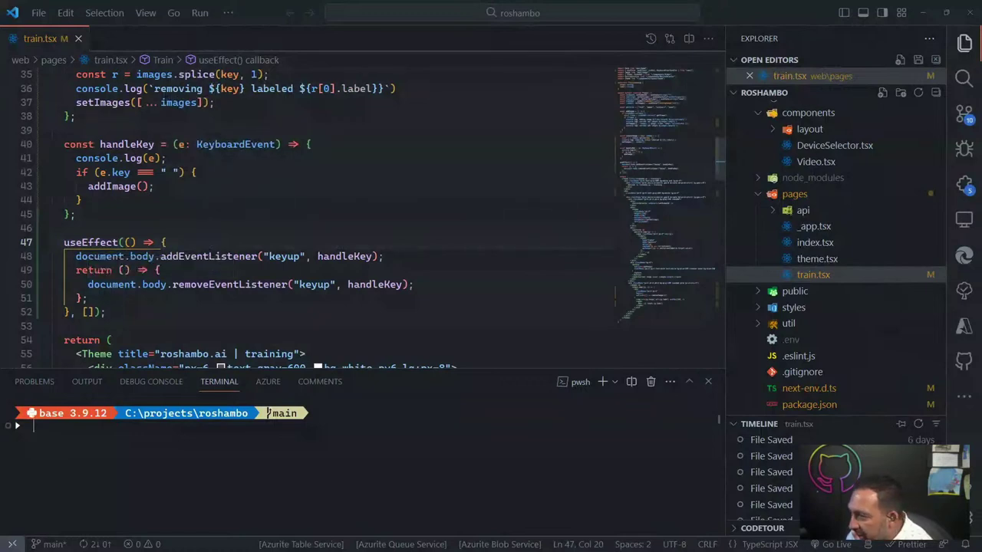
scroll(836, 253, "down", 3)
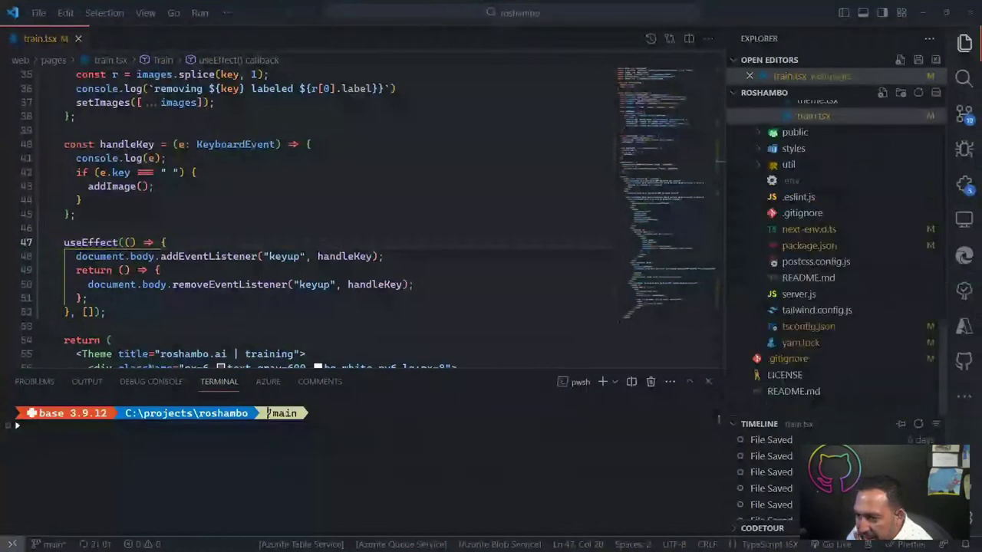
In the terminal, change to the project's web folder and start the development server with yarn dev.
type("cd .\\web\\")
key("Return")
type("yarn dev")
key("Return")
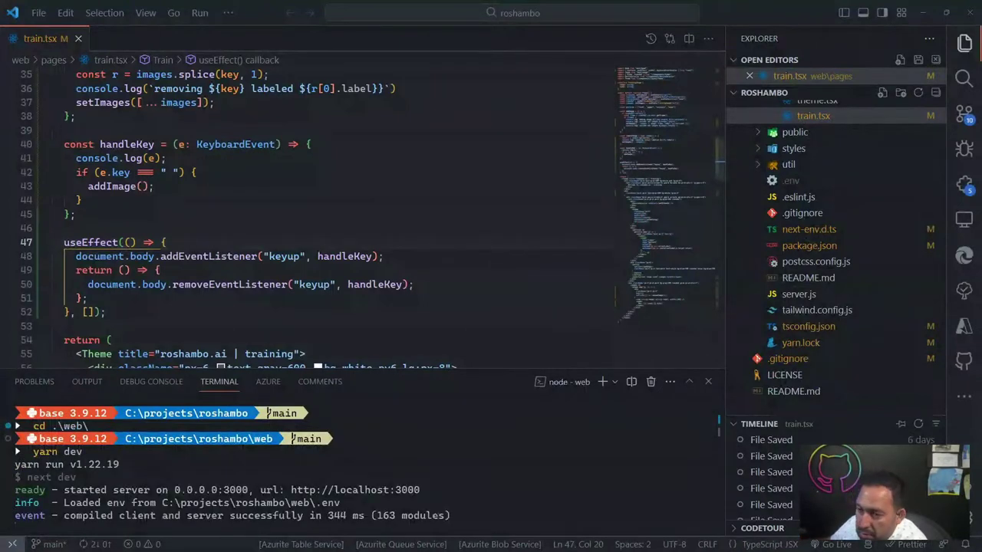
left_click(106, 312)
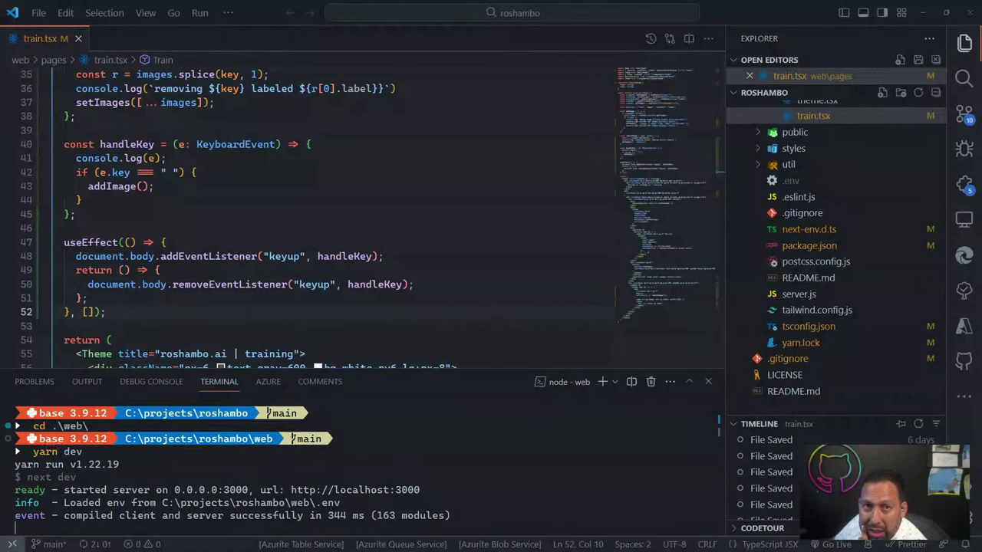
left_click(65, 228)
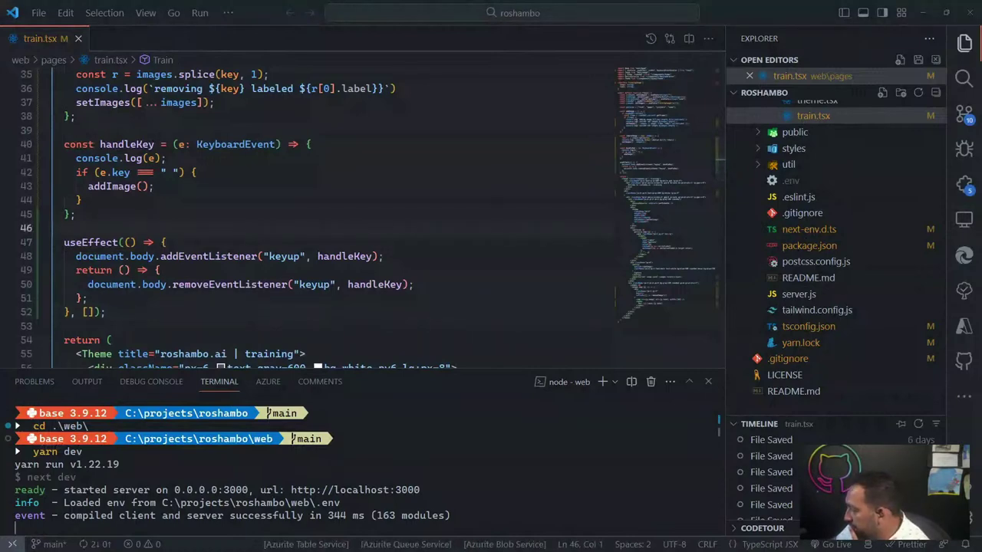
Switch to Microsoft Edge and load the roshambo.ai home page at localhost:3000.
key("alt+Tab")
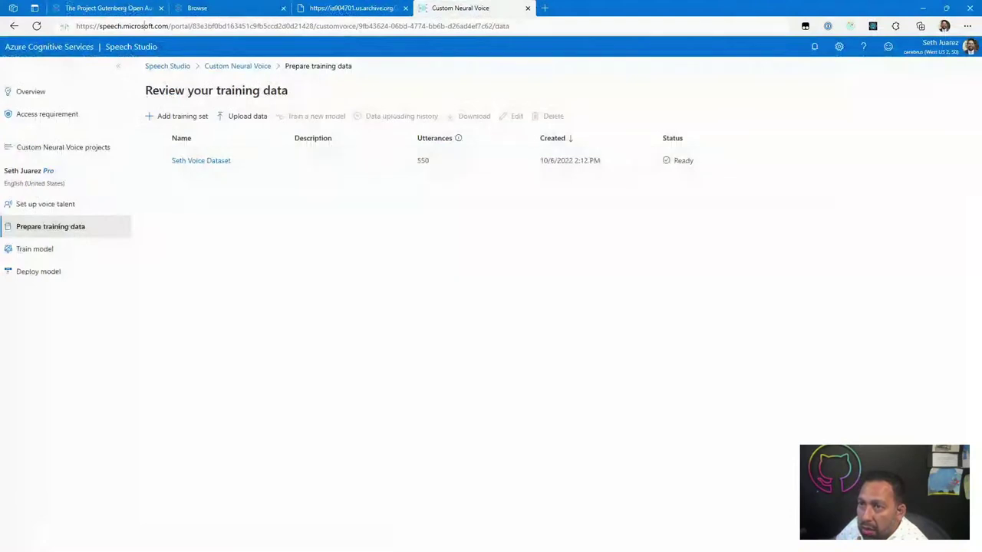
left_click(143, 23)
type("loca")
key("Return")
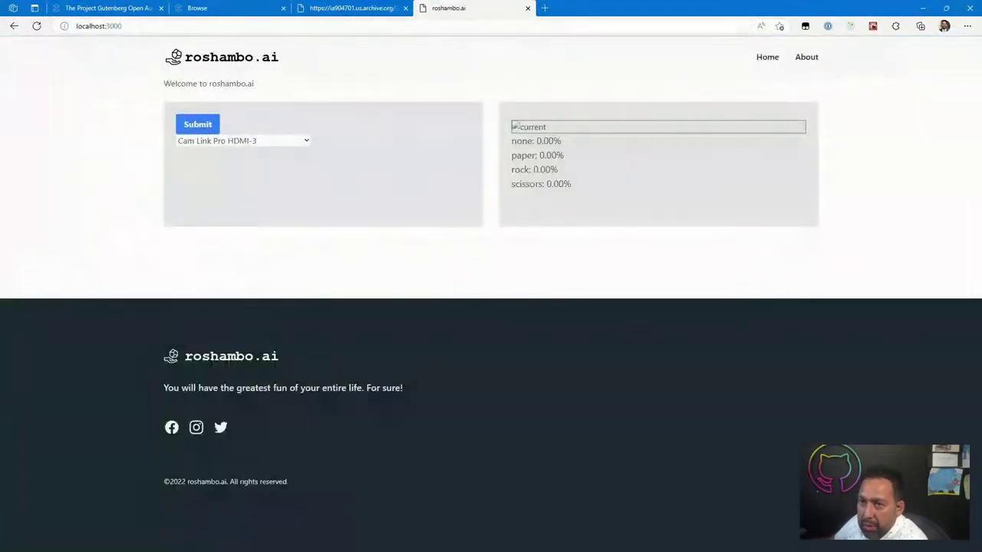
Open the roshambo.ai training page at localhost:3000/train.
left_click(143, 25)
key("End")
type("/t")
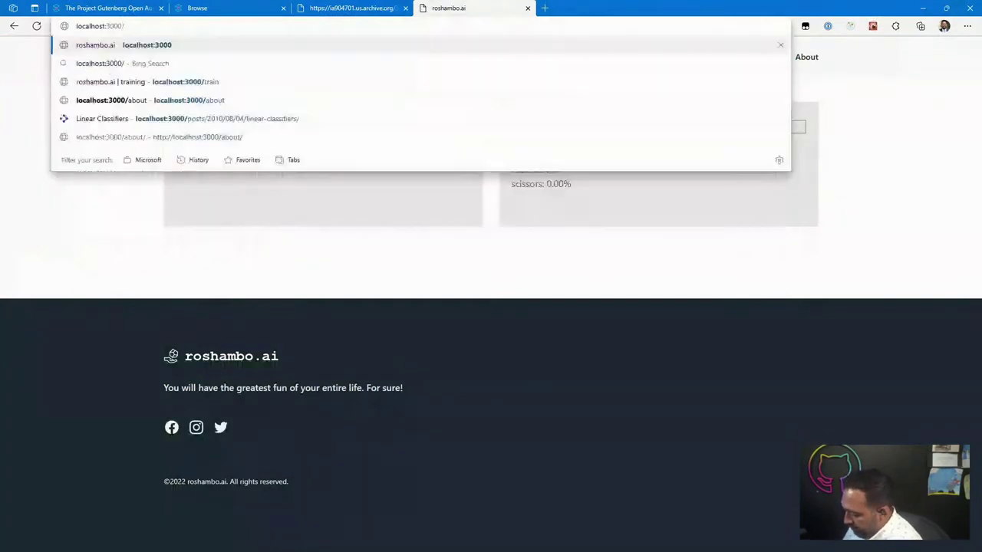
key("Return")
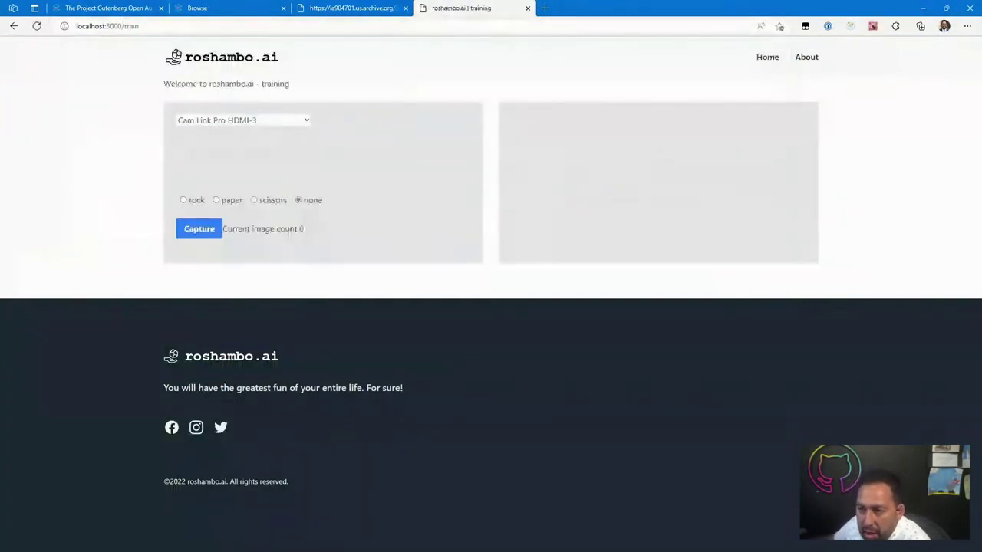